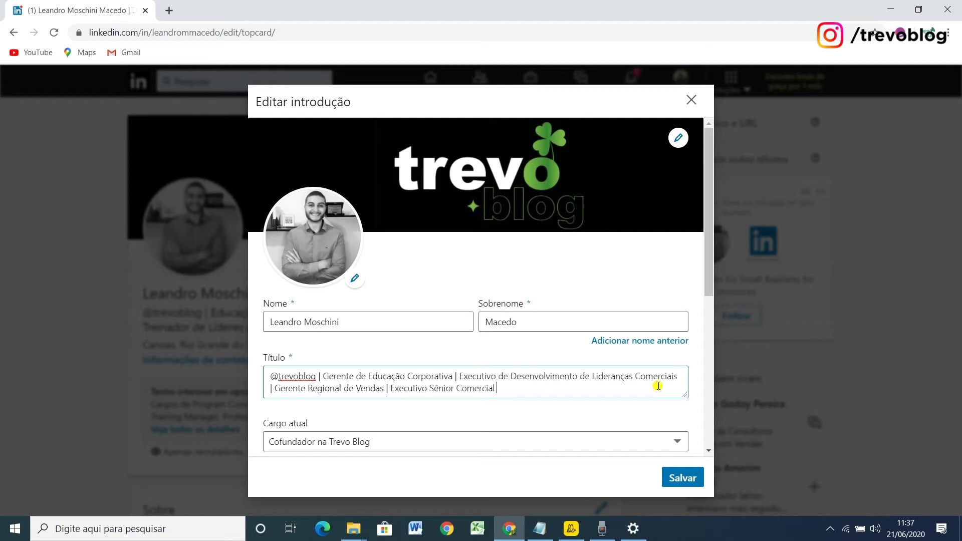
Step: Trim the headline's last role so it ends 'Executivo de desenvolvimento de Times de Vendas'
key(BackSpace)
key(BackSpace)
key(BackSpace)
key(BackSpace)
key(BackSpace)
key(BackSpace)
key(BackSpace)
key(BackSpace)
key(BackSpace)
key(BackSpace)
key(BackSpace)
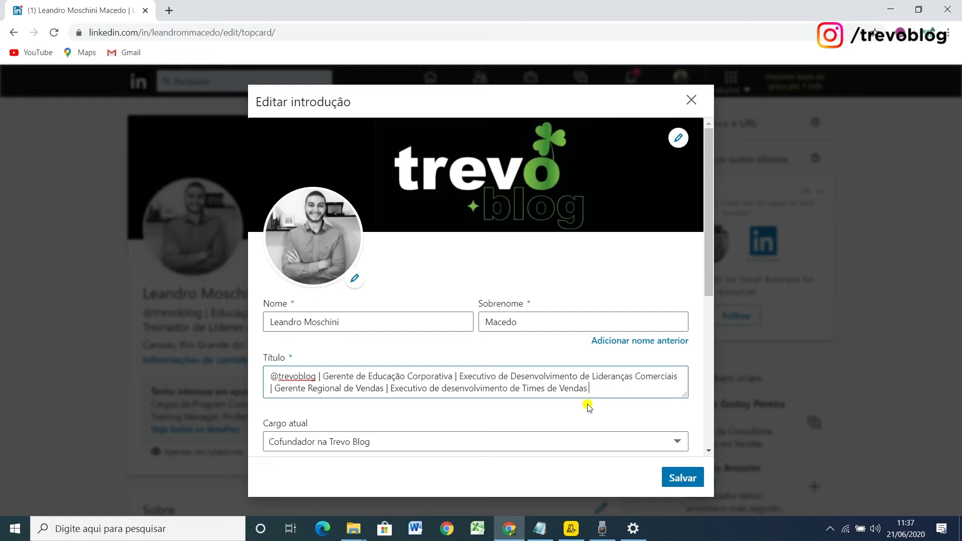
scroll(551, 415, down, 1)
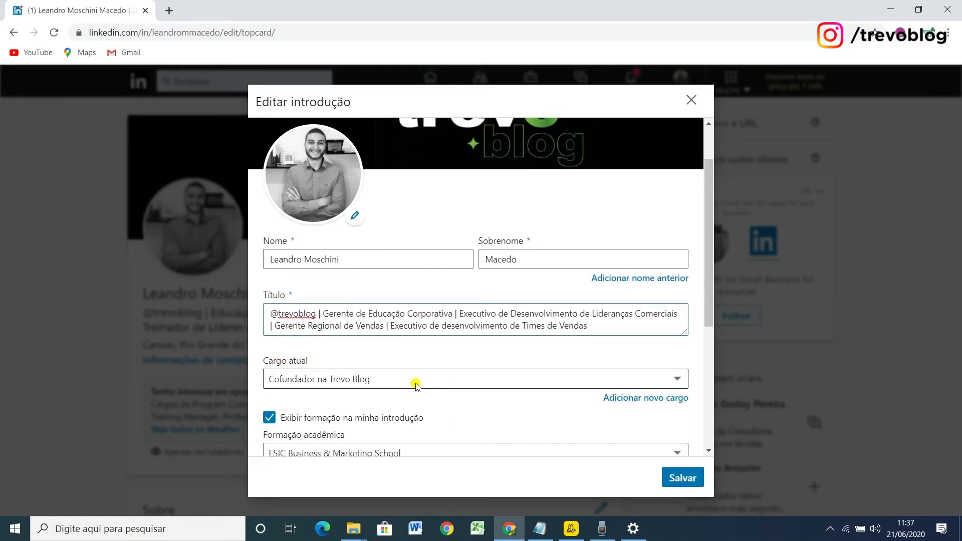
scroll(466, 426, down, 2)
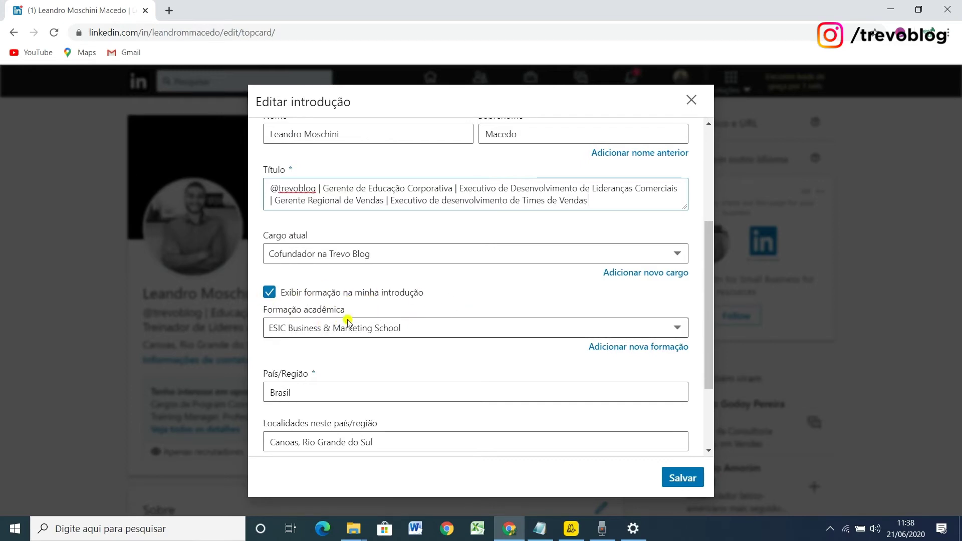
Step: Check the education dropdown, keep the same school, and start a new education entry
click(420, 328)
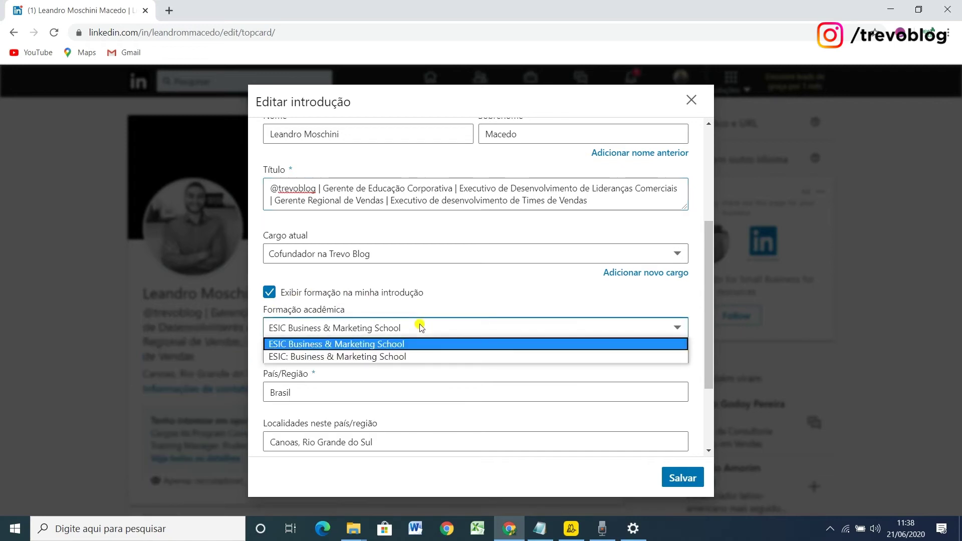
click(427, 327)
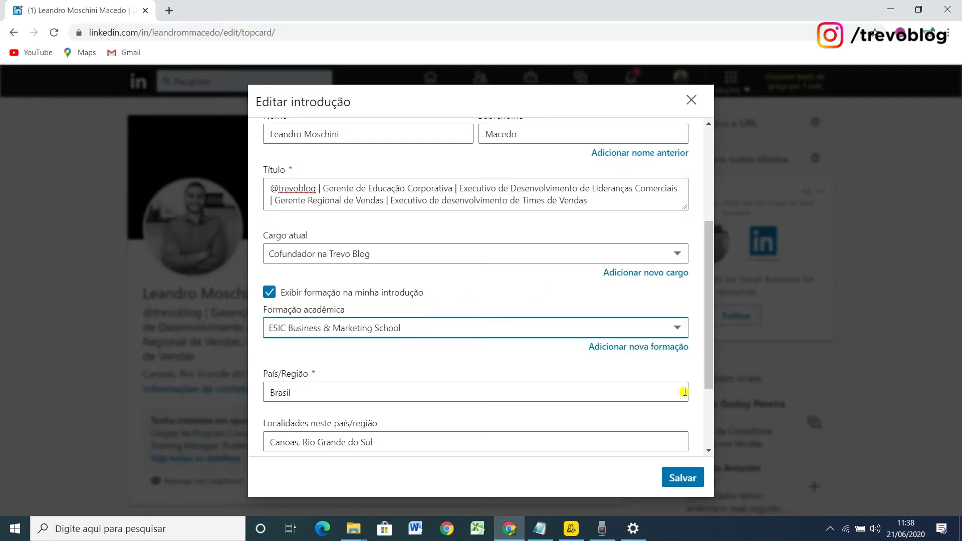
click(635, 347)
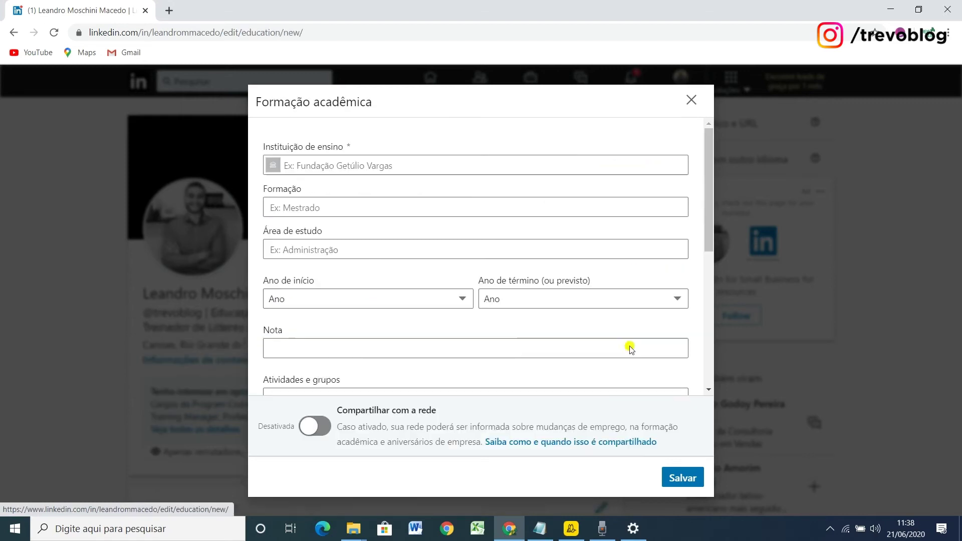
Step: Step through the blank institution, degree, field of study and start/end year fields without filling them
scroll(367, 183, down, 1)
scroll(389, 194, up, 1)
click(285, 166)
click(358, 209)
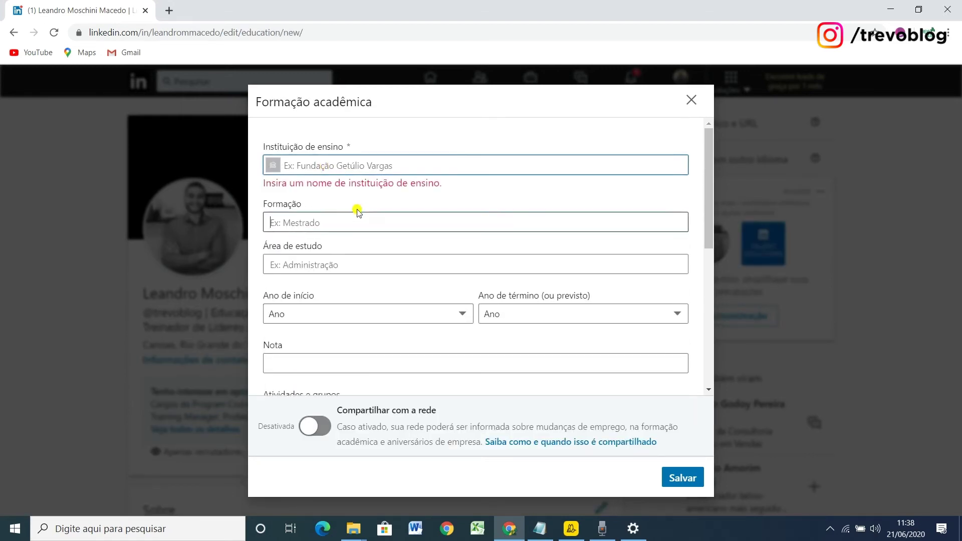
click(345, 266)
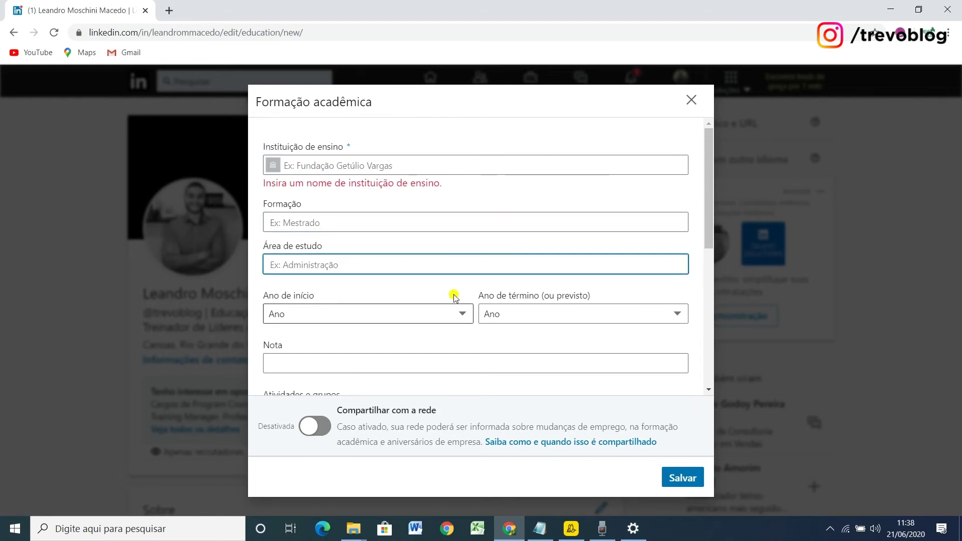
scroll(453, 296, down, 3)
click(419, 193)
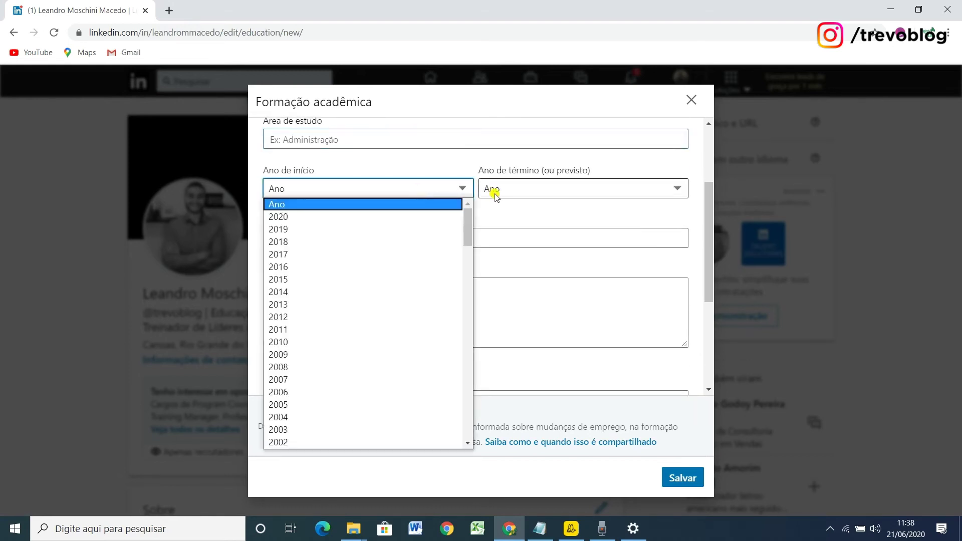
click(539, 194)
click(539, 193)
Step: Pass through the grade, activities and description boxes, then close the empty education form
click(329, 238)
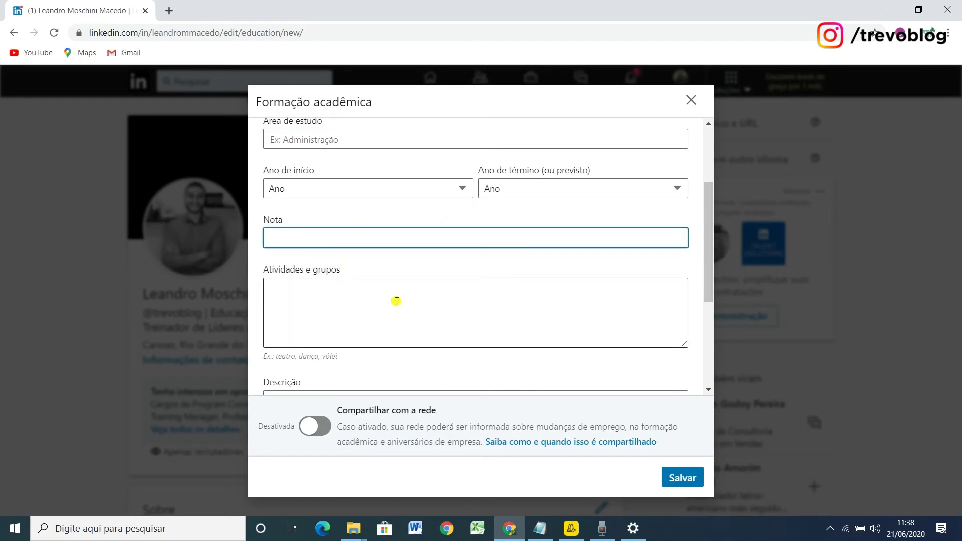
click(357, 283)
scroll(462, 322, down, 3)
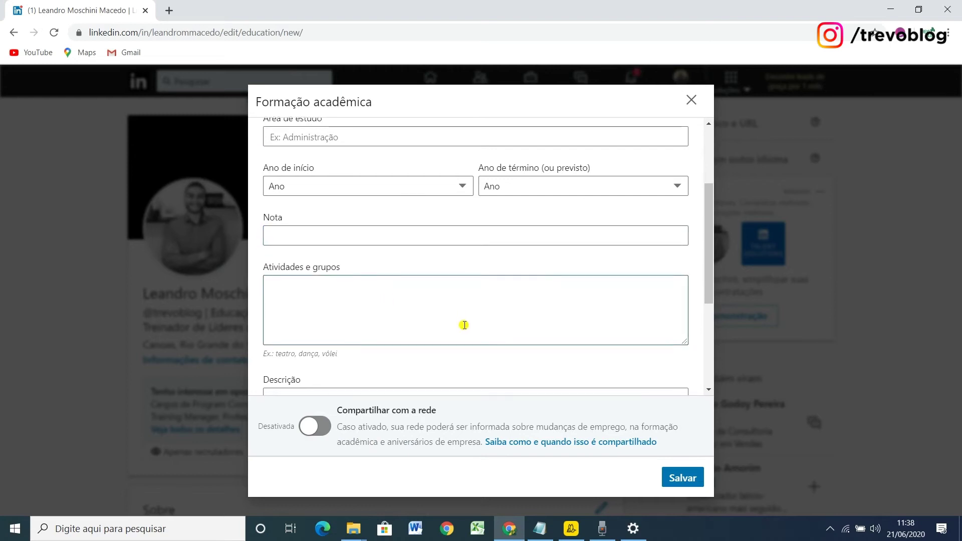
click(369, 286)
scroll(369, 285, down, 2)
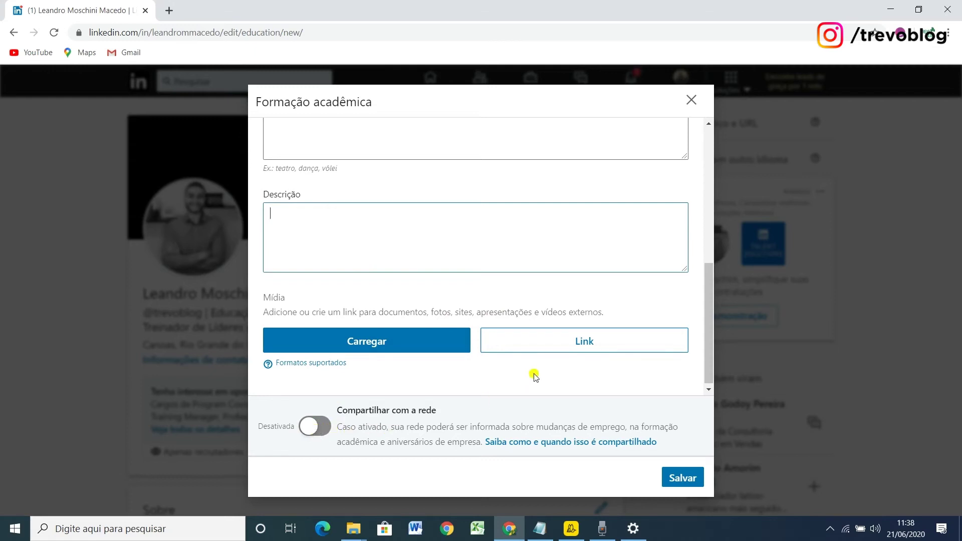
scroll(562, 375, down, 1)
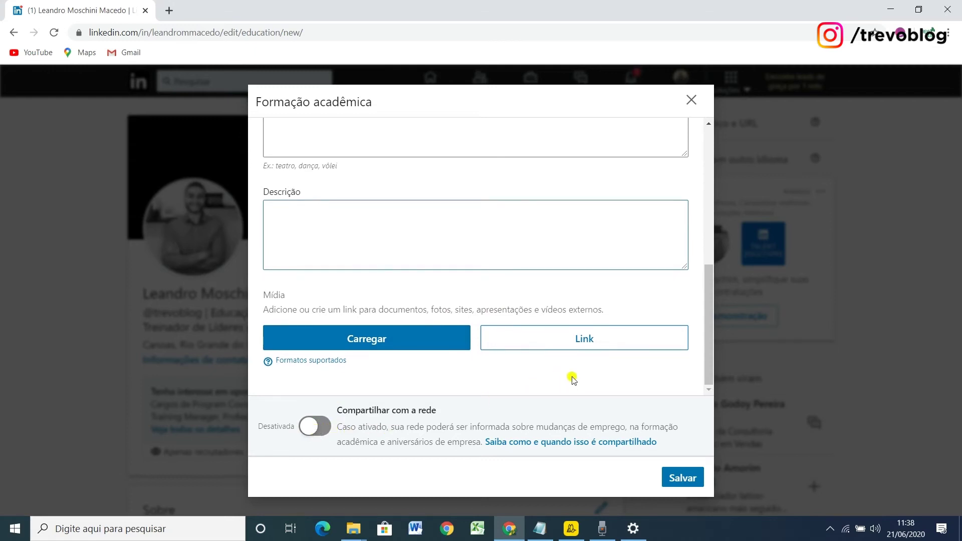
click(692, 98)
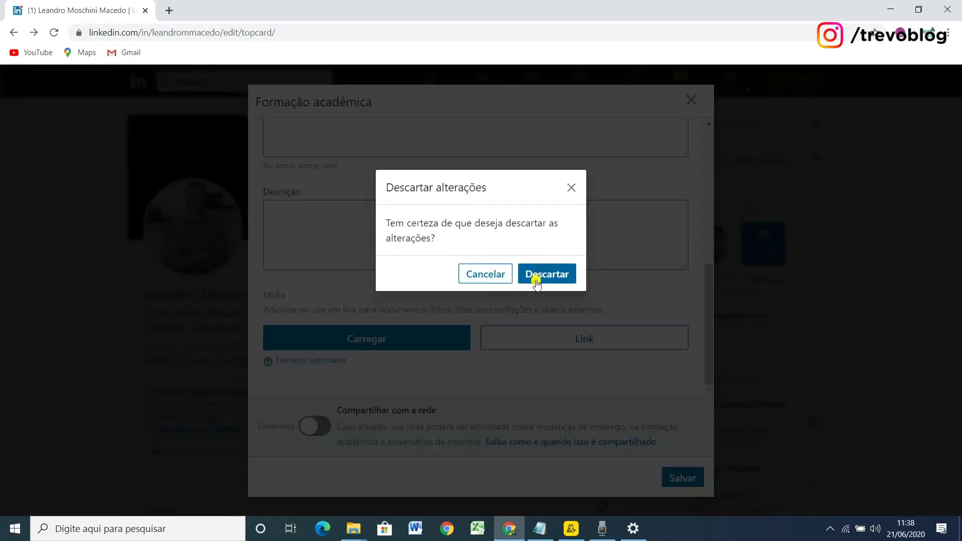
click(536, 283)
scroll(481, 286, down, 2)
drag(658, 258, 247, 248)
scroll(397, 280, down, 1)
scroll(397, 279, down, 2)
scroll(404, 273, up, 5)
scroll(546, 281, down, 2)
click(637, 329)
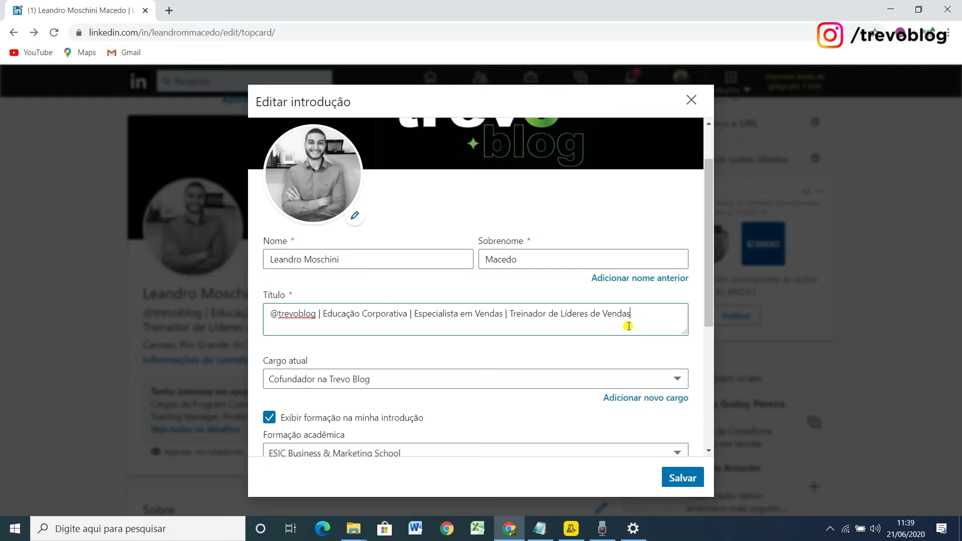
scroll(540, 327, down, 1)
scroll(550, 330, down, 3)
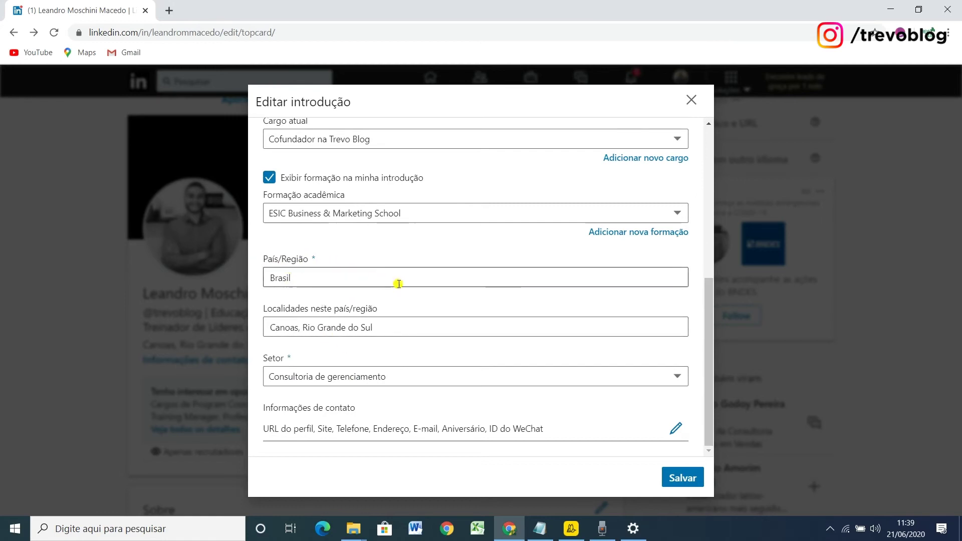
Step: Replace the location Canoas with 'Porto Alegre, Rio Grande do Sul'
double_click(294, 327)
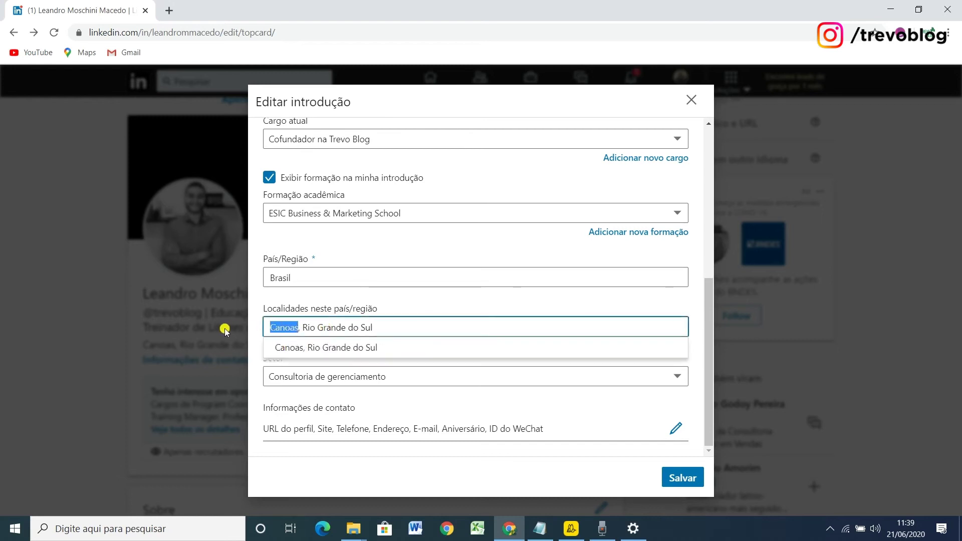
text(Porto Alegre)
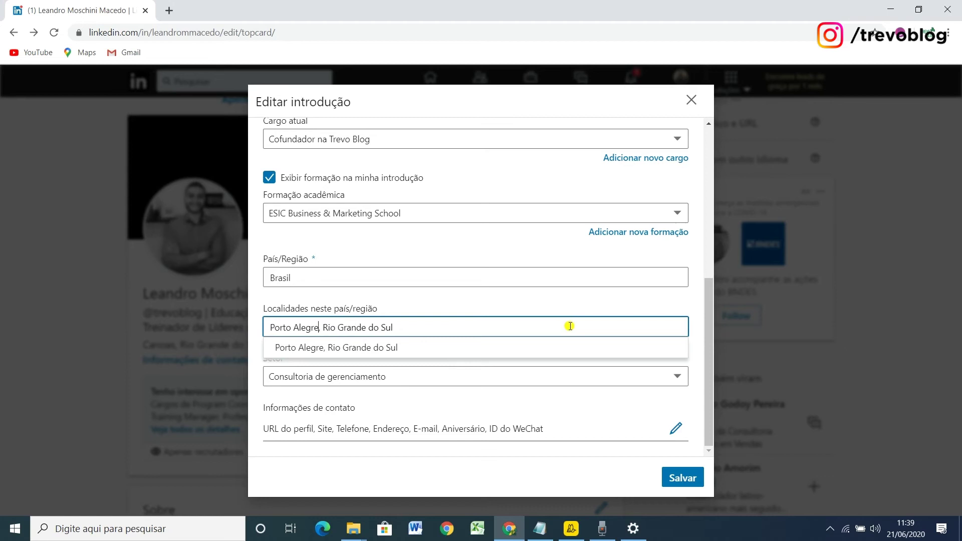
click(387, 346)
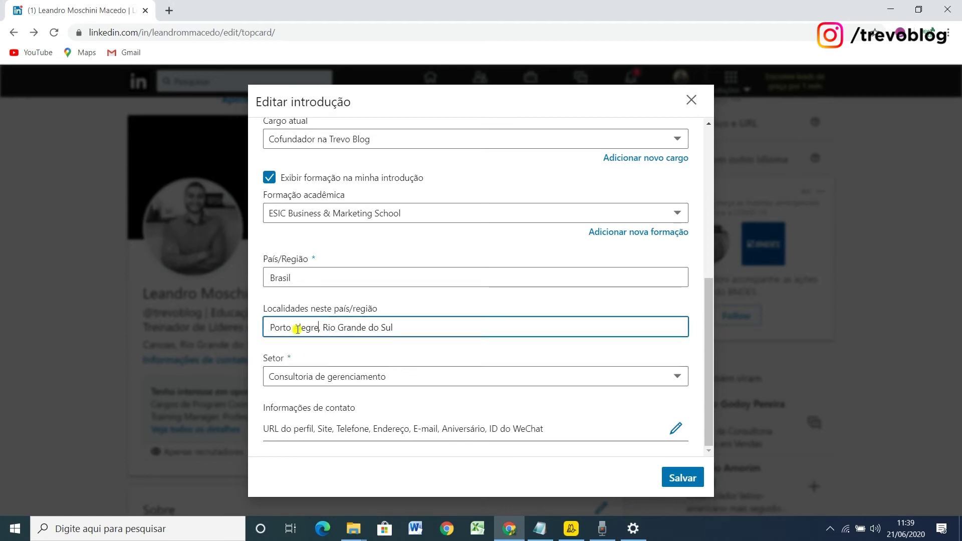
drag(464, 324, 241, 328)
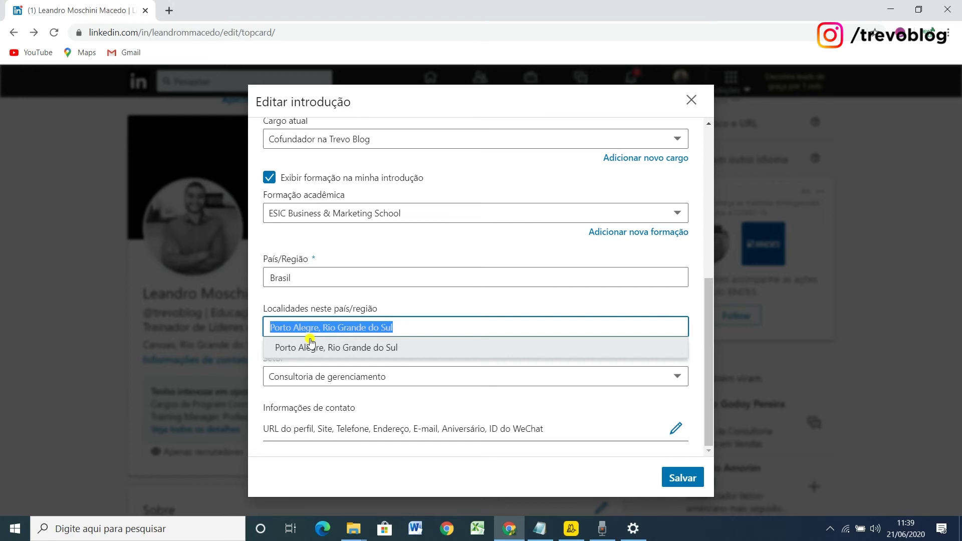
click(430, 292)
Step: Set the Setor industry to Varejo instead of Consultoria de gerenciamento
click(391, 387)
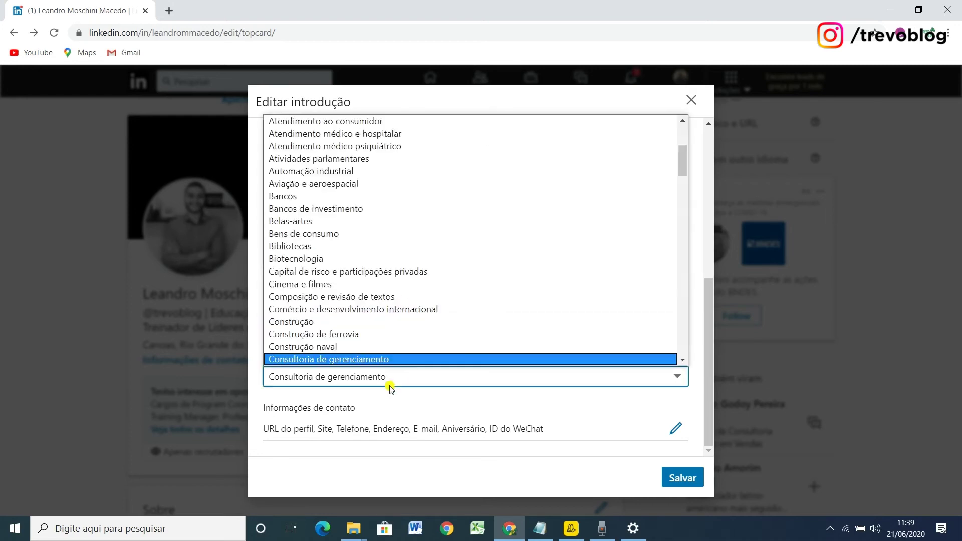
scroll(396, 301, down, 3)
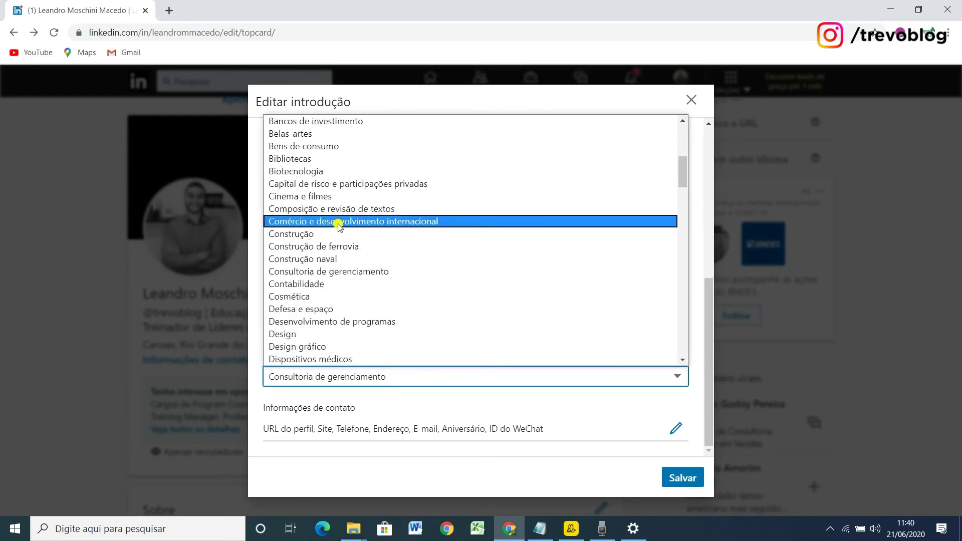
scroll(389, 236, up, 7)
key(e)
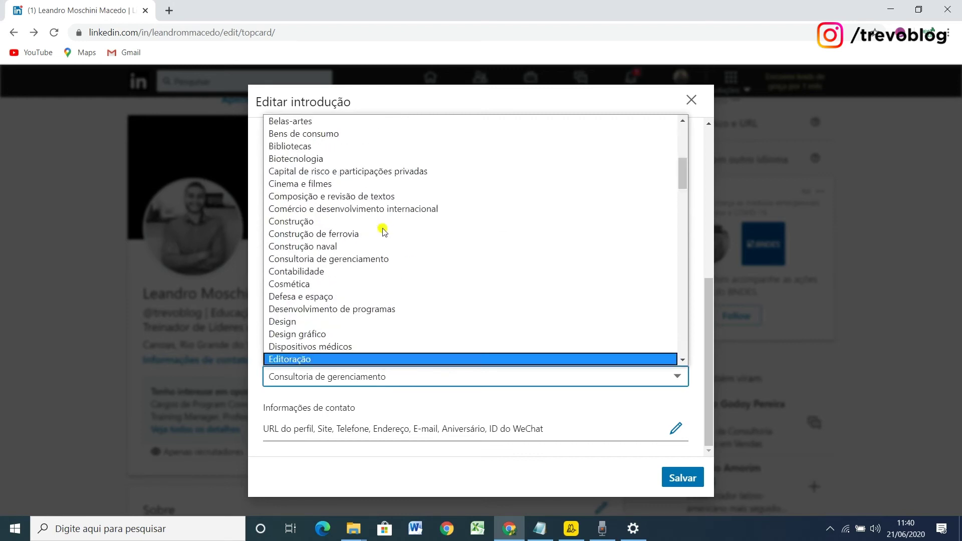
scroll(389, 237, up, 5)
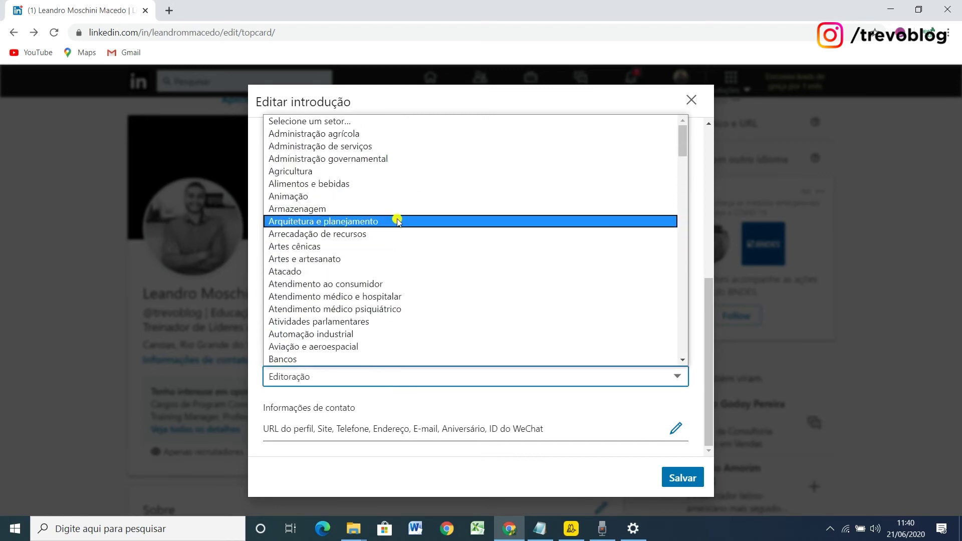
scroll(390, 200, down, 2)
scroll(391, 202, down, 20)
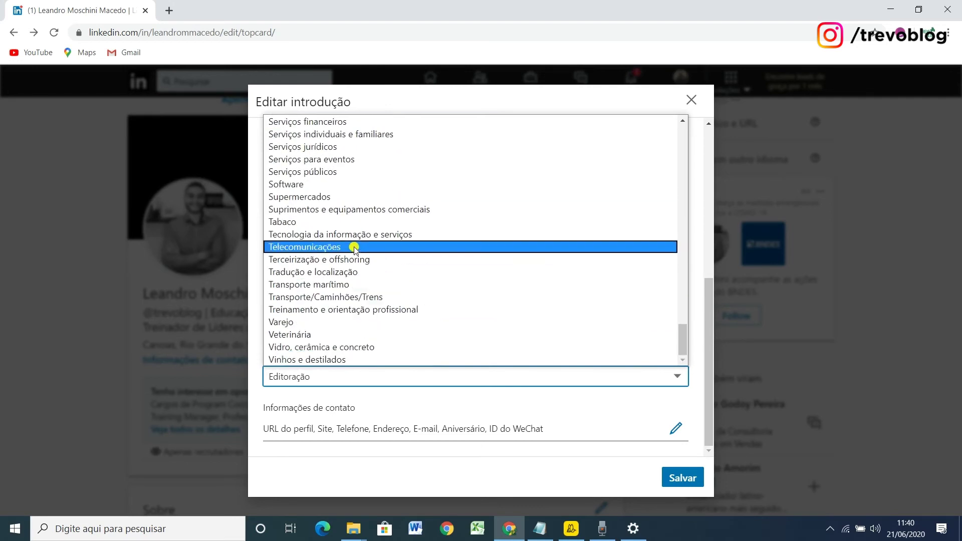
click(334, 322)
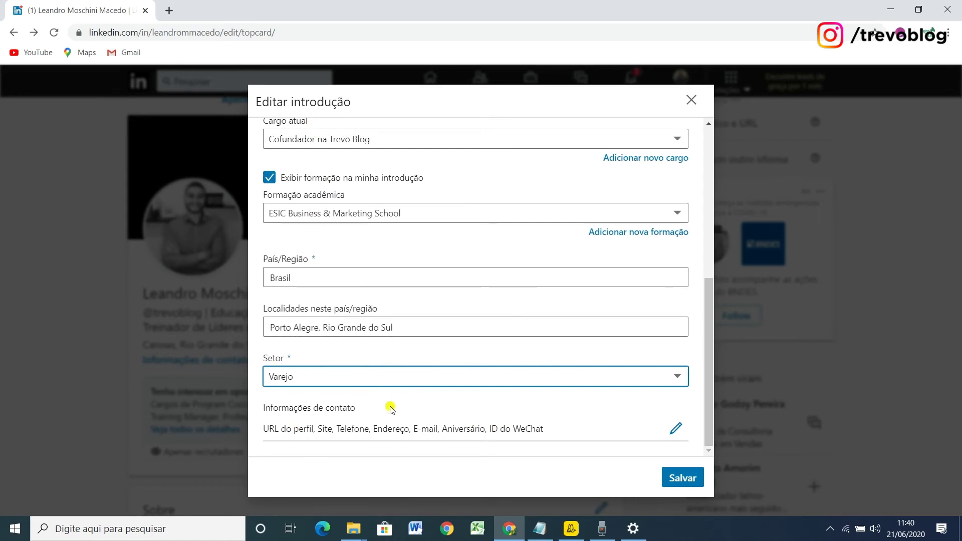
Step: Bring up the contact info and open the public profile settings page in a new tab
click(420, 437)
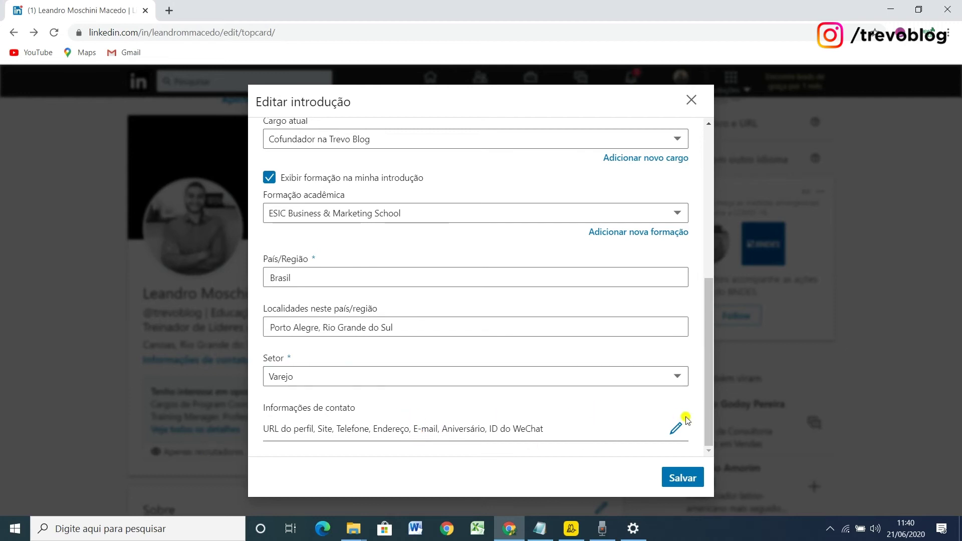
click(677, 428)
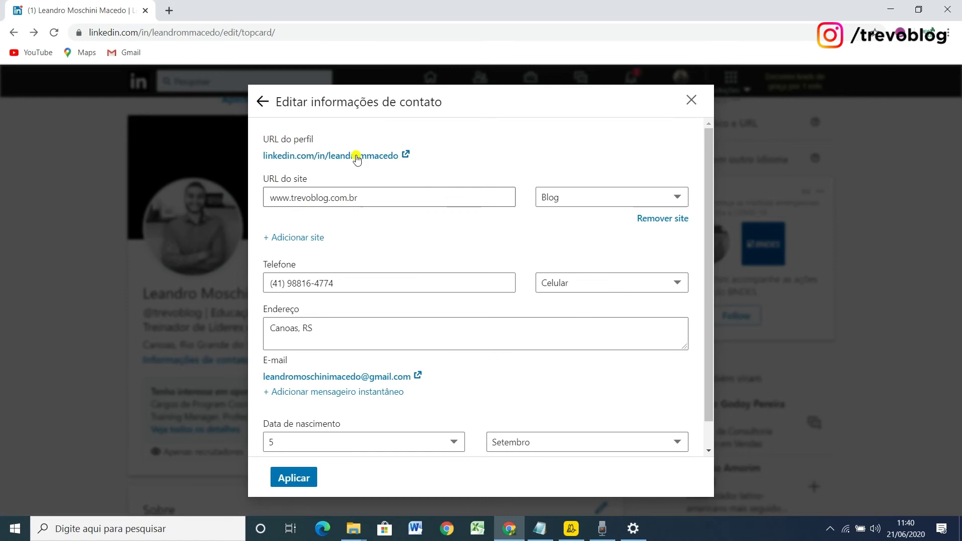
click(389, 155)
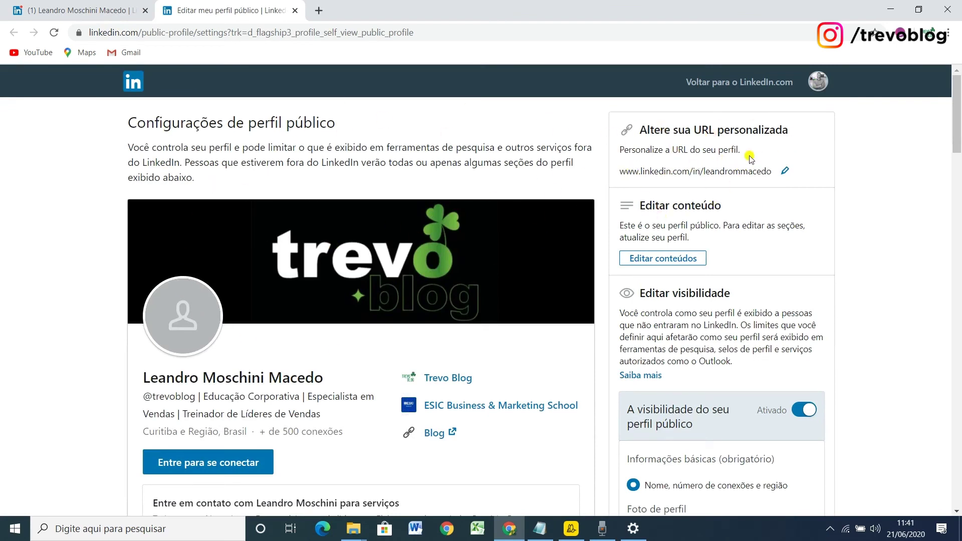
Step: Try a new name-based custom profile URL, cancel it, and return to the profile tab
click(784, 171)
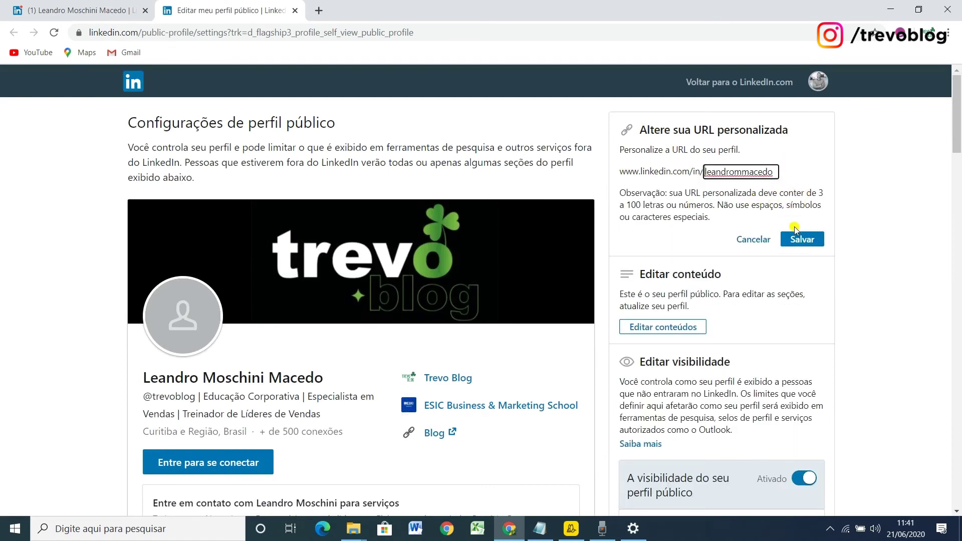
drag(711, 172, 821, 173)
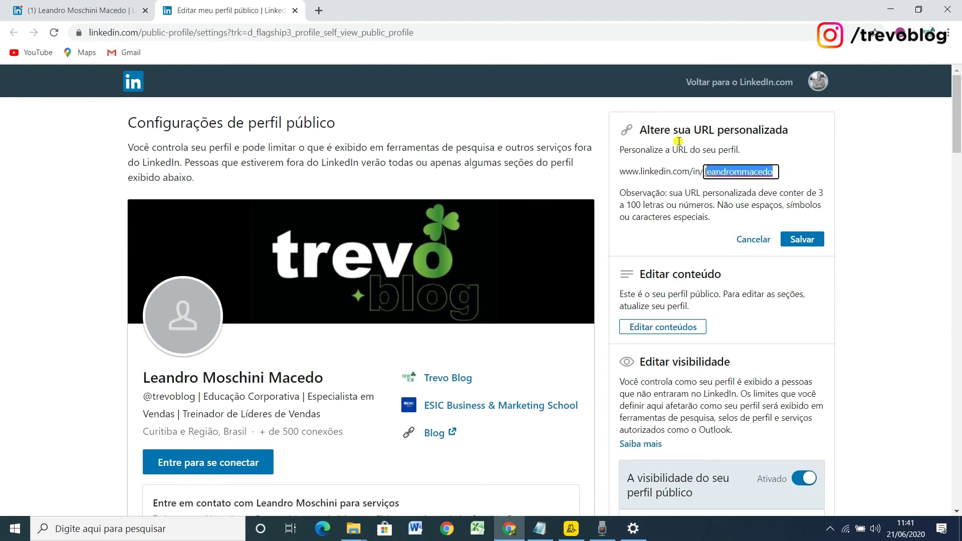
click(754, 172)
drag(780, 171, 652, 172)
text(leandro)
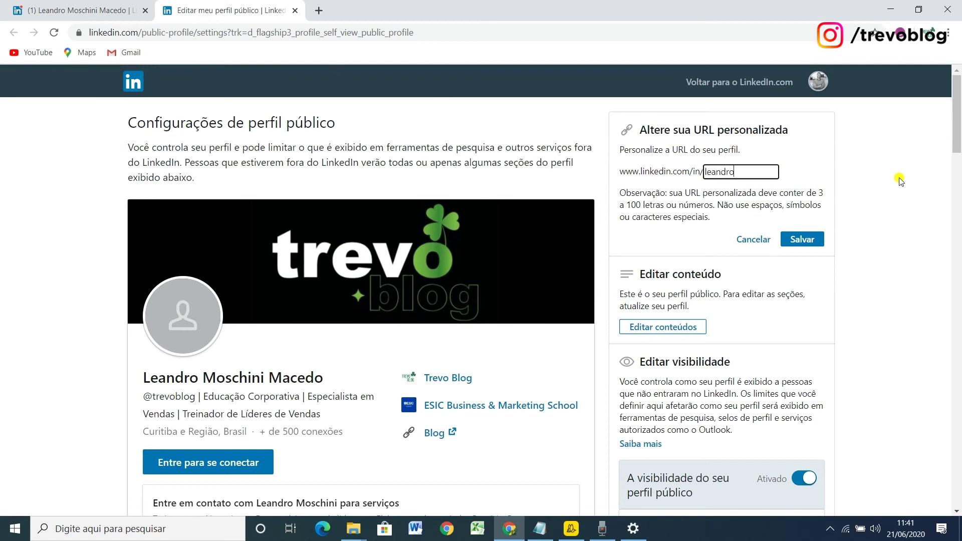
text(macedo)
key(ctrl+a)
key(BackSpace)
text(leandromoschi)
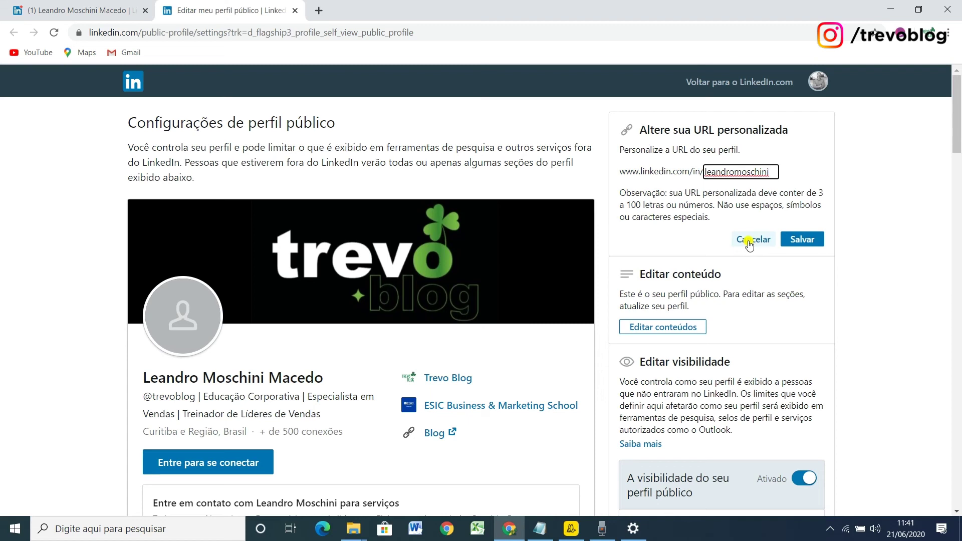
click(749, 240)
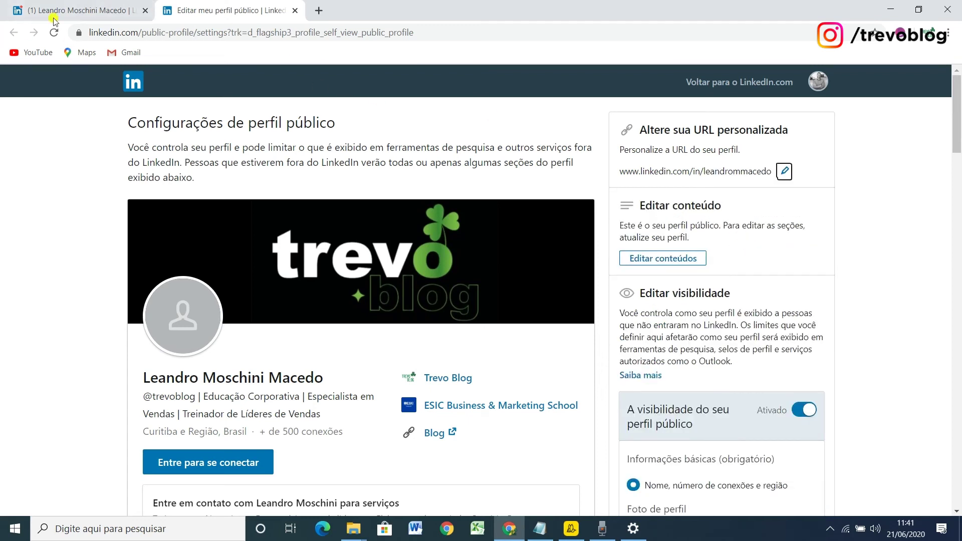
click(85, 9)
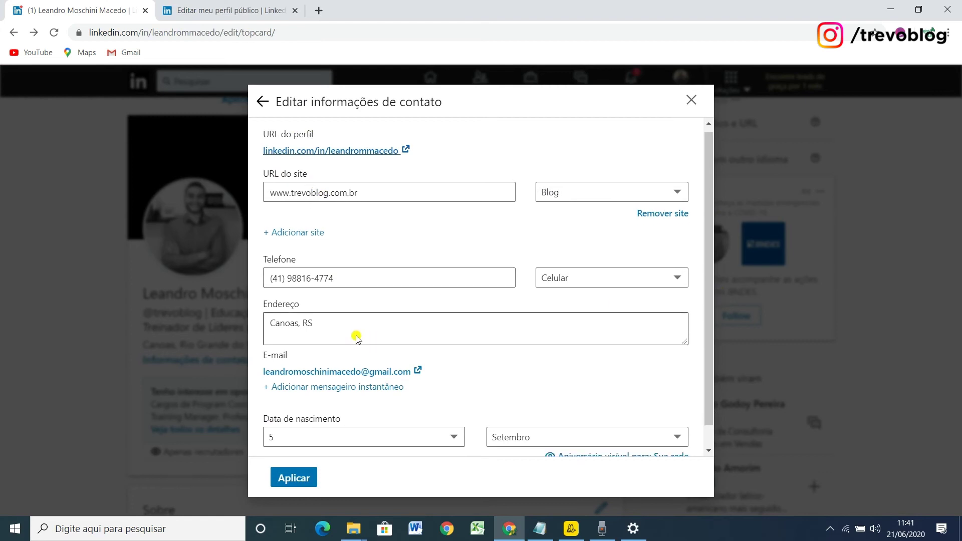
Step: Apply the Editar informações de contato dialog to return to the intro editor
scroll(356, 337, down, 1)
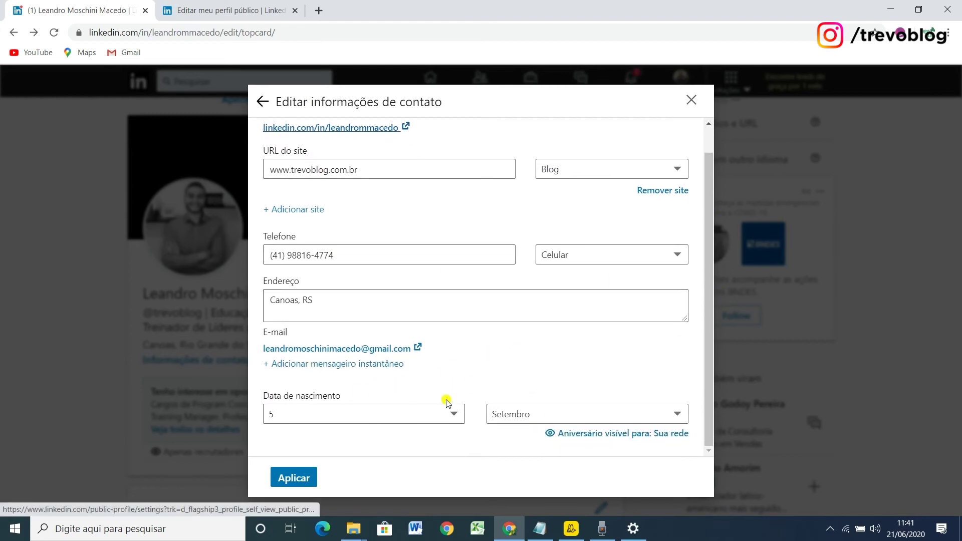
click(294, 476)
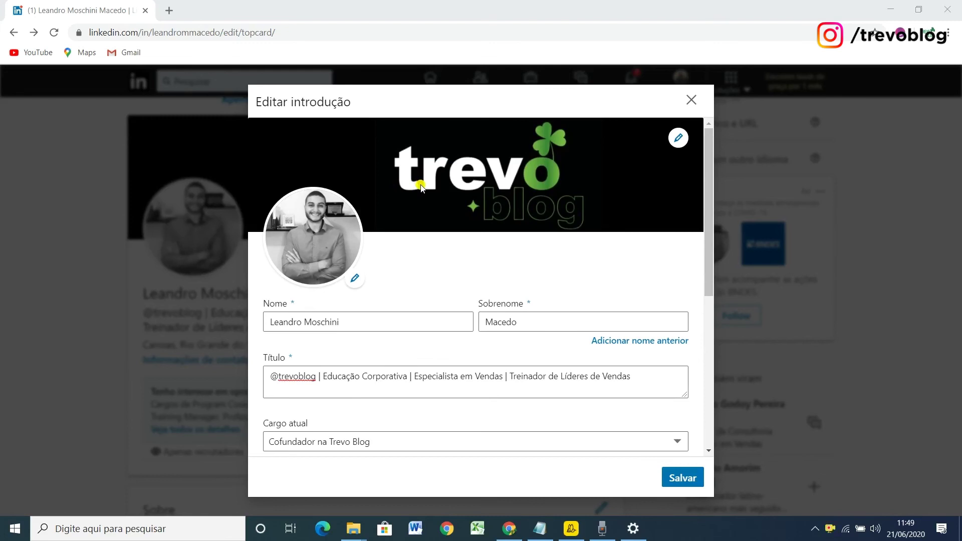
Step: Close Editar introdução discarding unsaved changes, then select and deselect 'Líderes de Vendas' in the headline
click(690, 101)
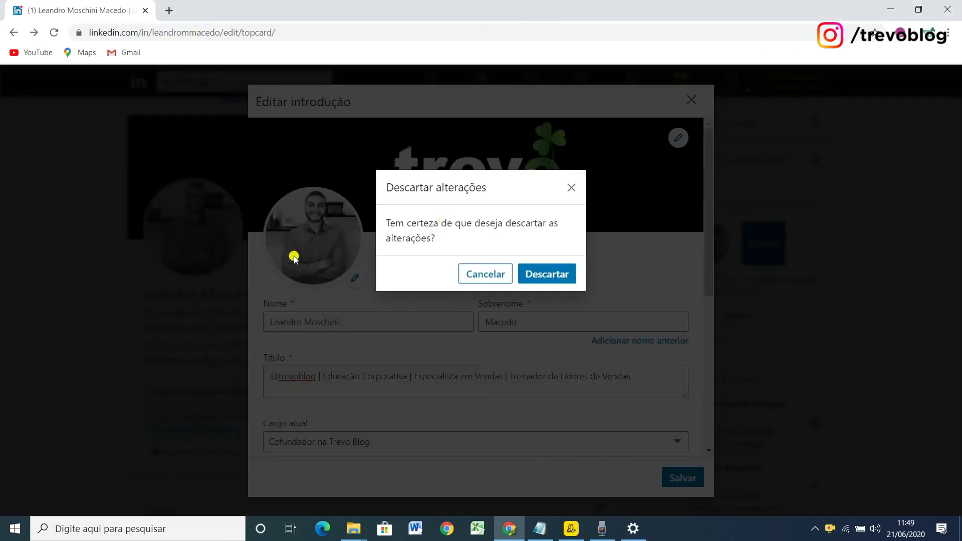
click(530, 273)
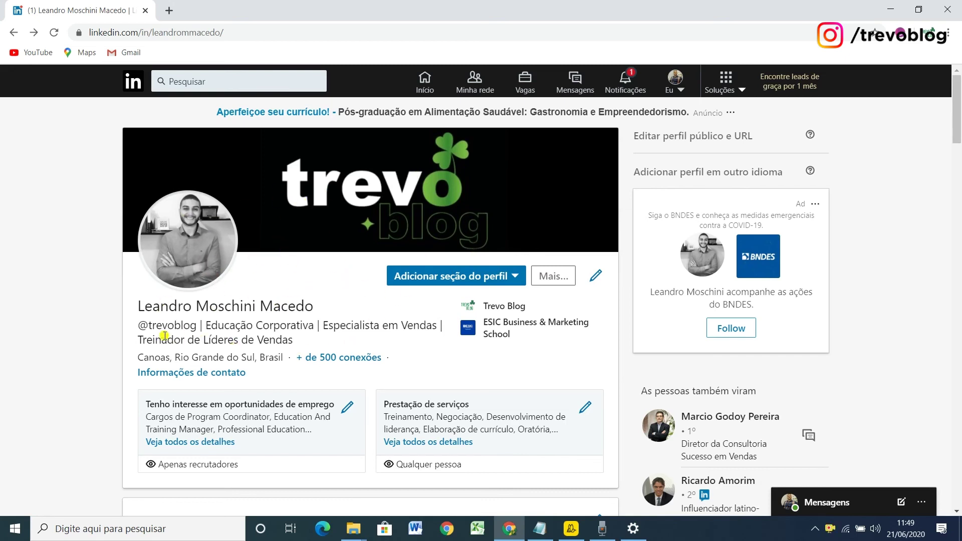
drag(305, 345, 137, 307)
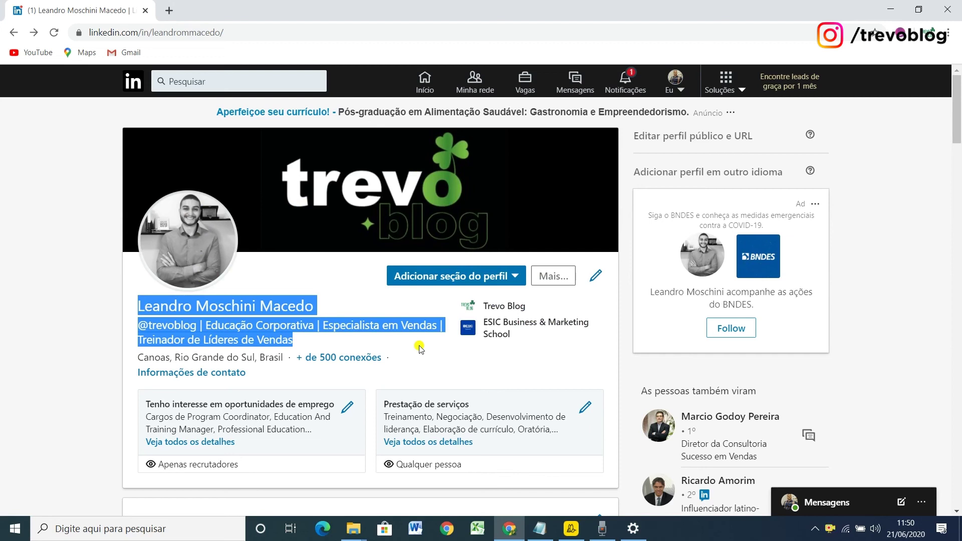
click(77, 147)
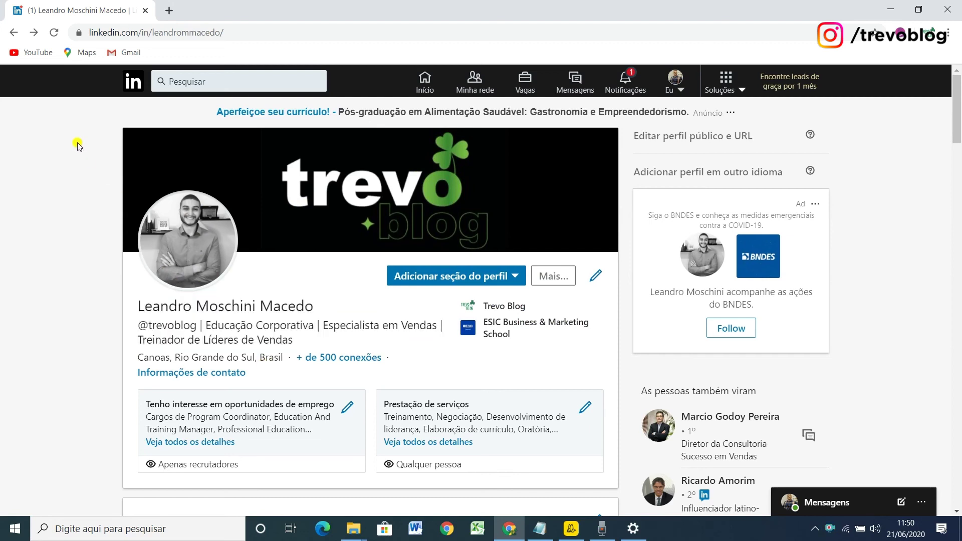